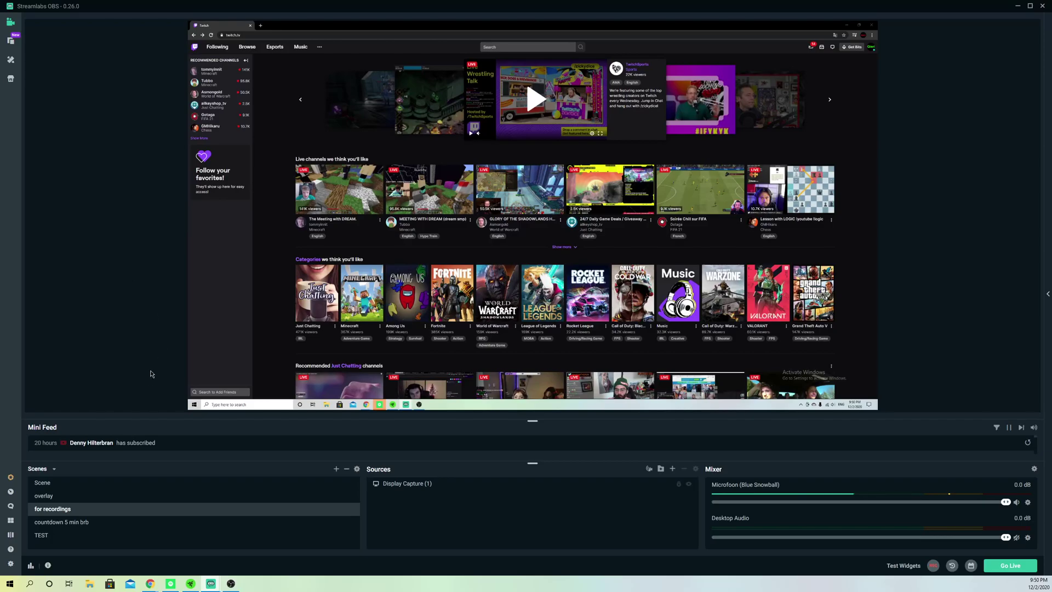
Step: Open the Scene Collections page of Streamlabs OBS Settings for overlay export and import
{"action": "left_click", "coordinate": [11, 564]}
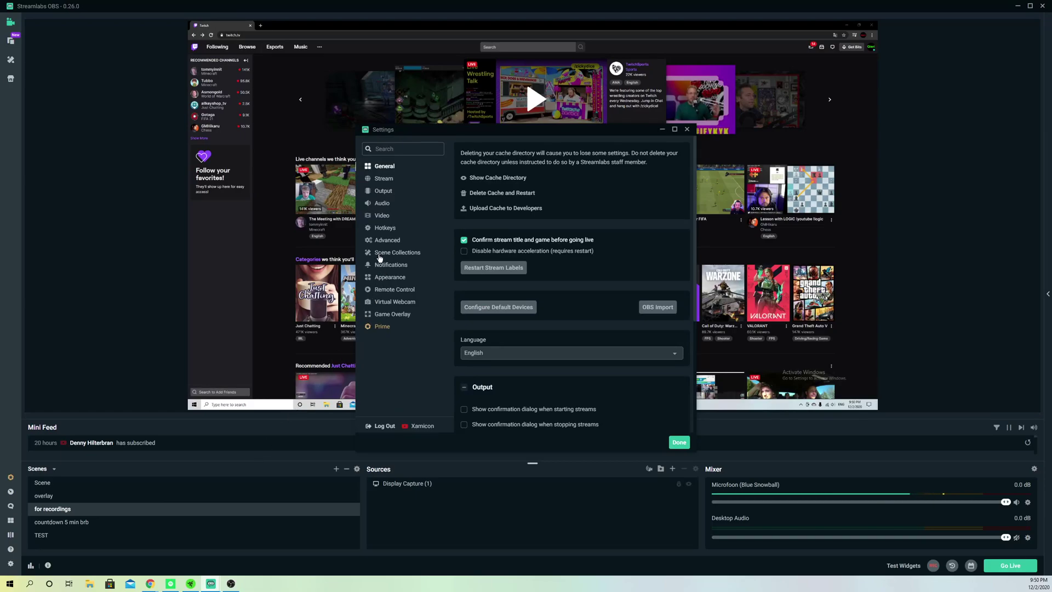
{"action": "left_click", "coordinate": [417, 257]}
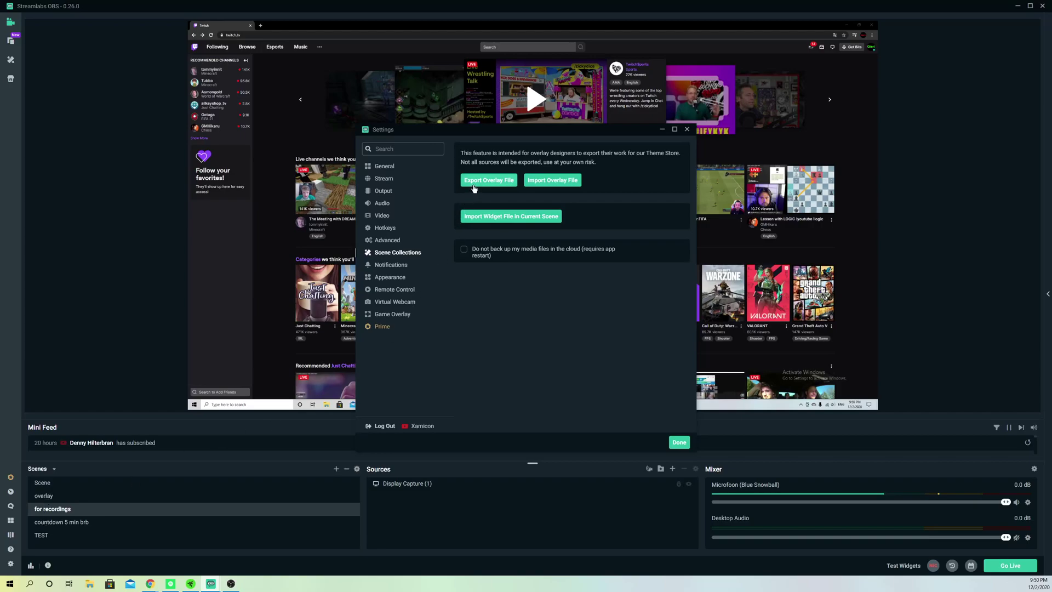
{"action": "left_click", "coordinate": [500, 183]}
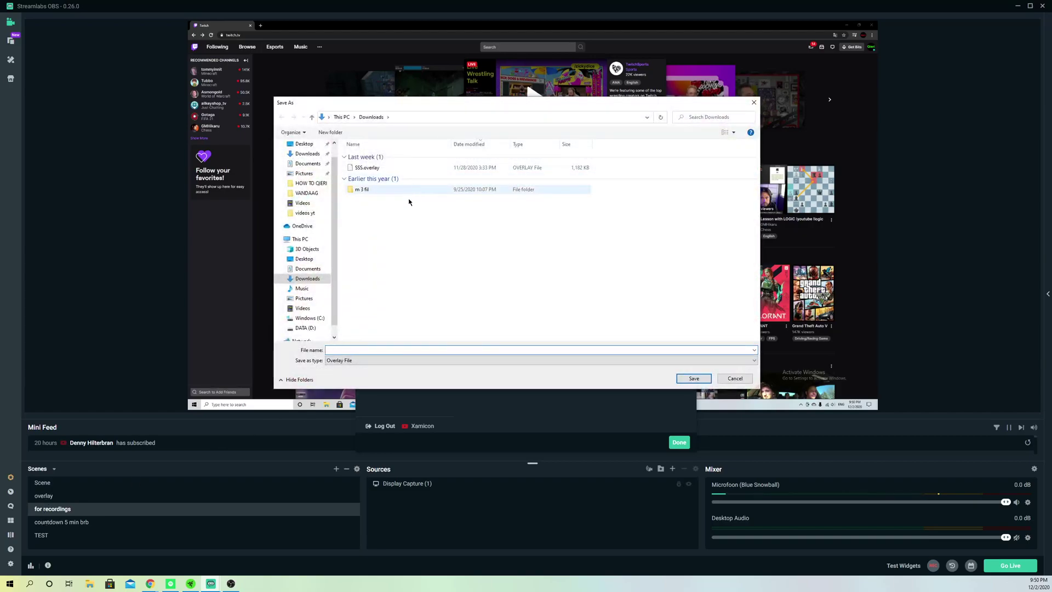
{"action": "type", "text": "fdf"}
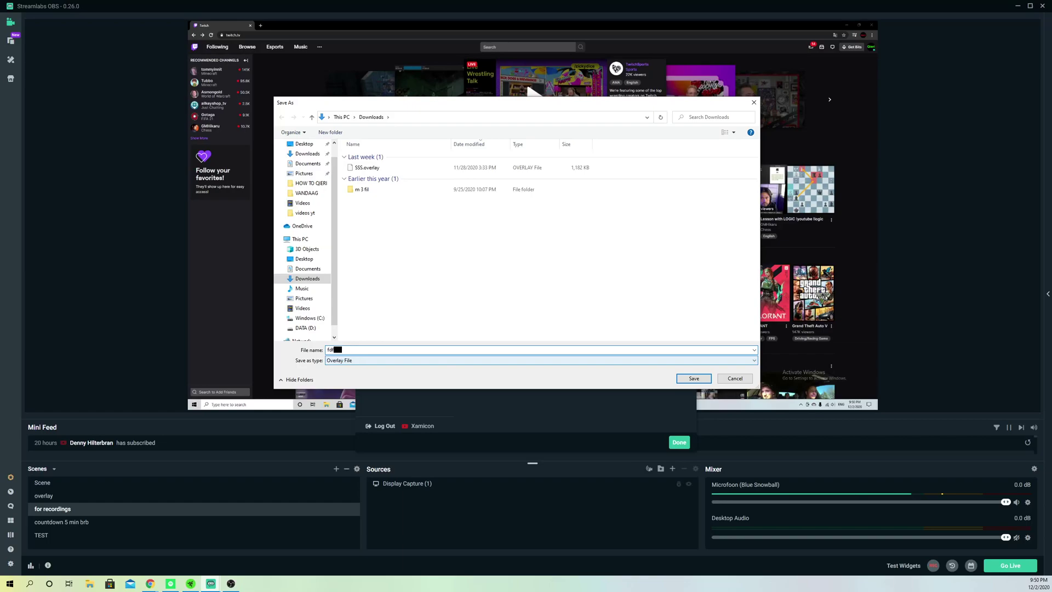
{"action": "type", "text": "ddff"}
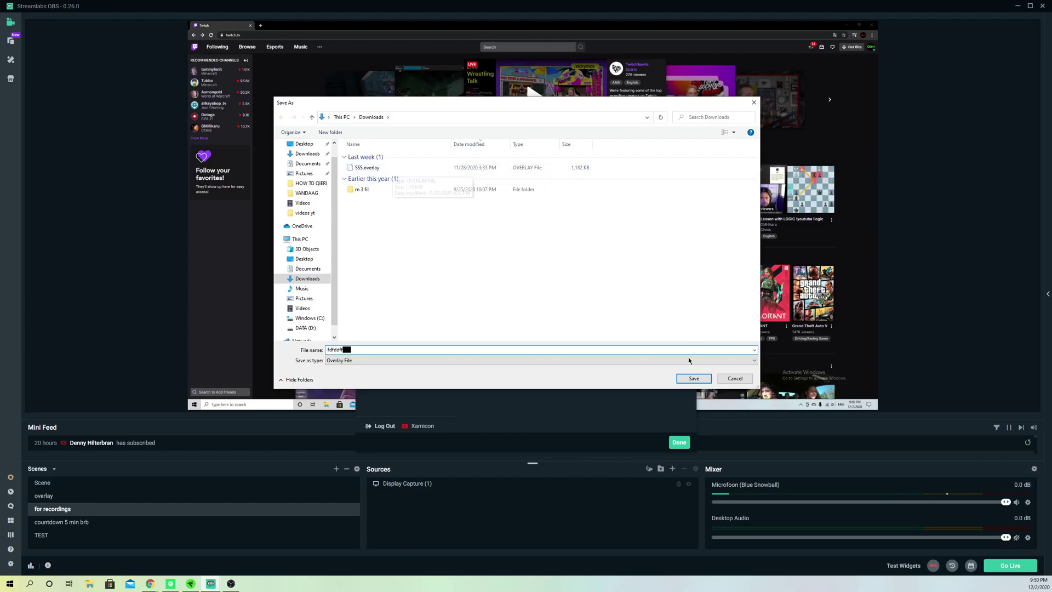
{"action": "left_click", "coordinate": [753, 102]}
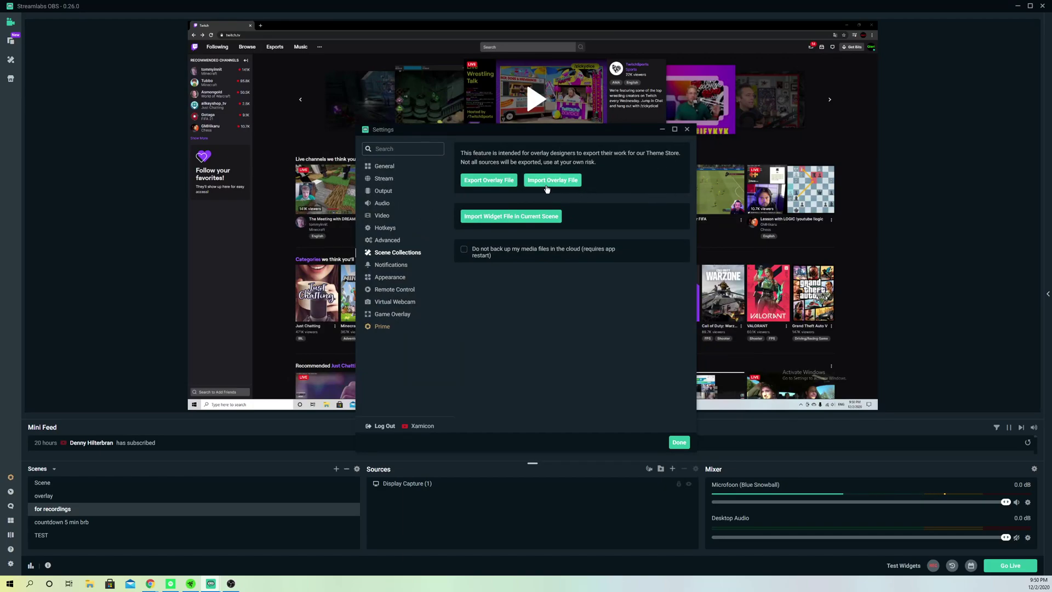
Step: Start an overlay file import and select SSS.overlay from Downloads
{"action": "left_click", "coordinate": [548, 181]}
{"action": "left_click", "coordinate": [366, 168]}
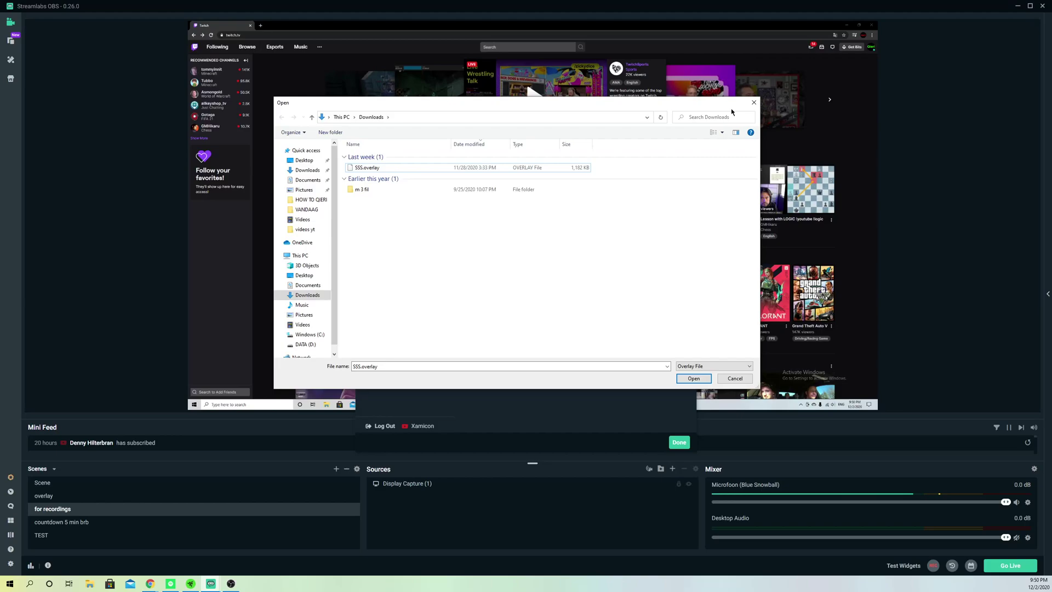
Step: Open SSS.overlay, then delete the cache and restart from General settings, accepting the warning
{"action": "left_click", "coordinate": [753, 103]}
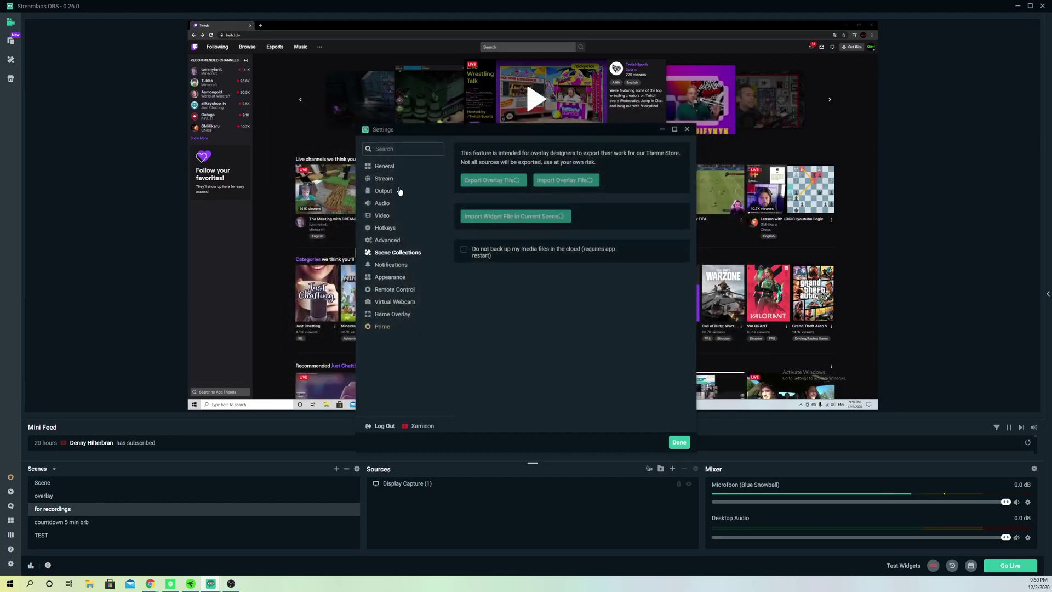
{"action": "left_click", "coordinate": [387, 171]}
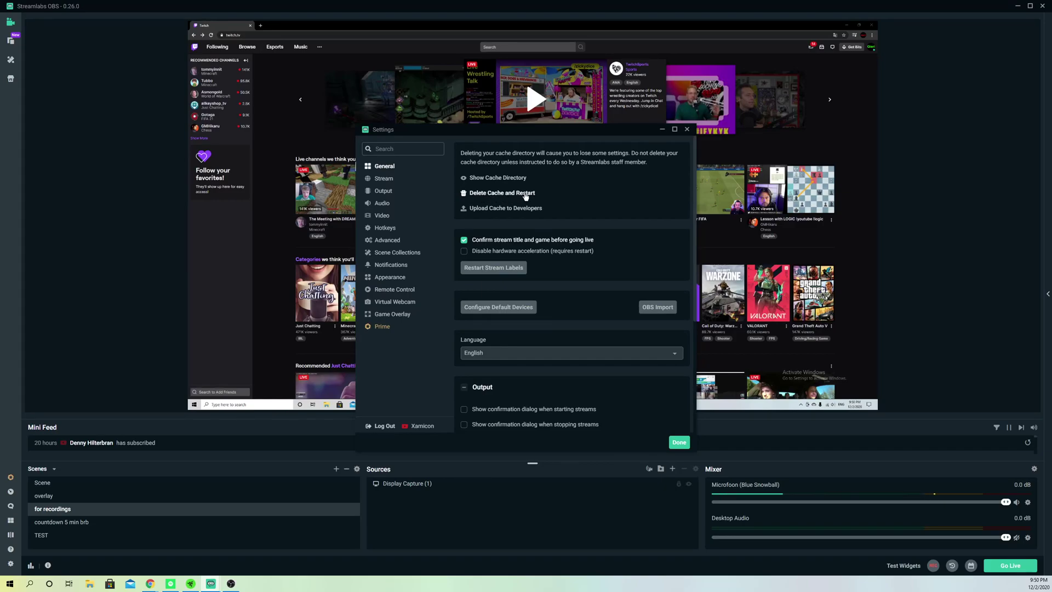
{"action": "left_click", "coordinate": [498, 198]}
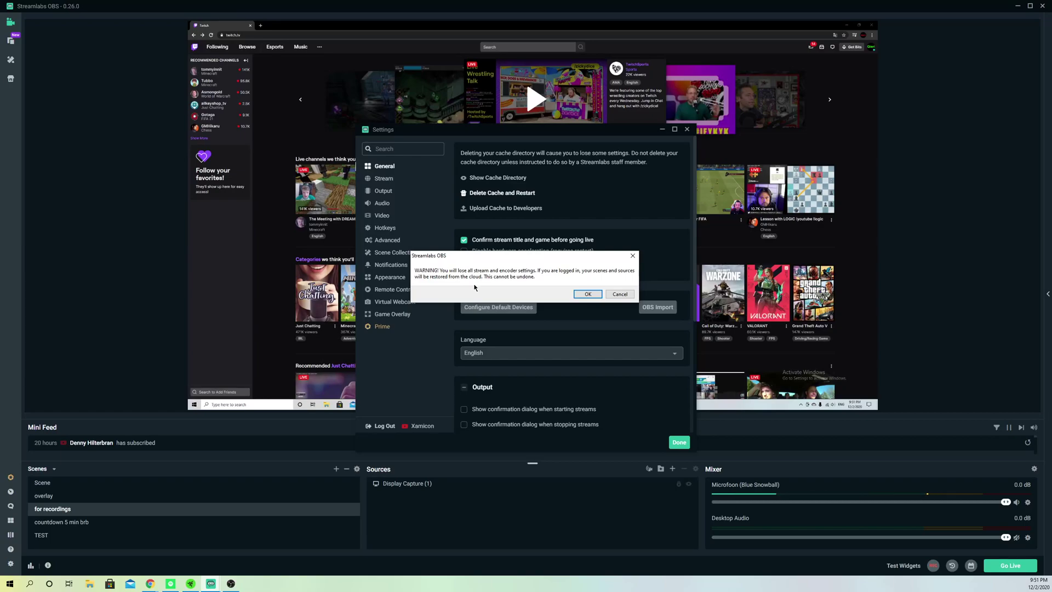
{"action": "left_click", "coordinate": [596, 296]}
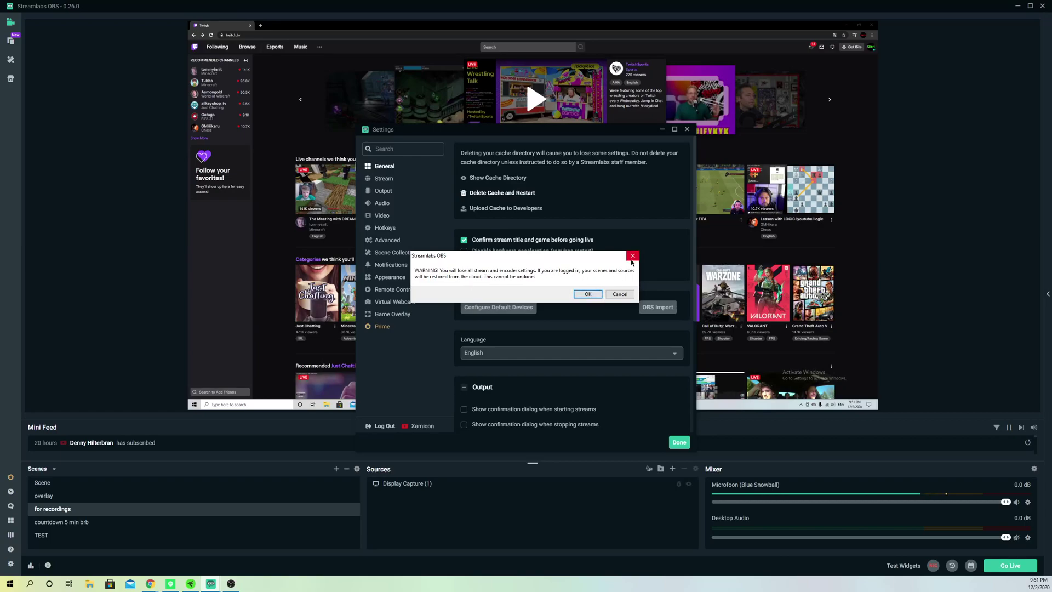
Step: Reopen Settings and import SSS.overlay from Downloads through the Scene Collections page
{"action": "left_click", "coordinate": [687, 130]}
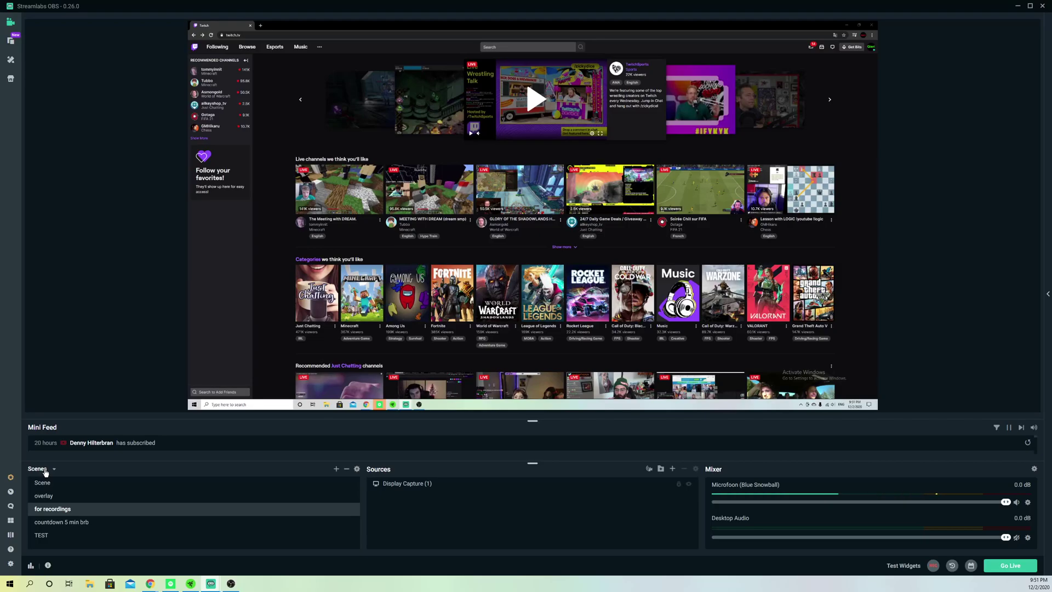
{"action": "left_click", "coordinate": [11, 565]}
{"action": "left_click", "coordinate": [399, 254]}
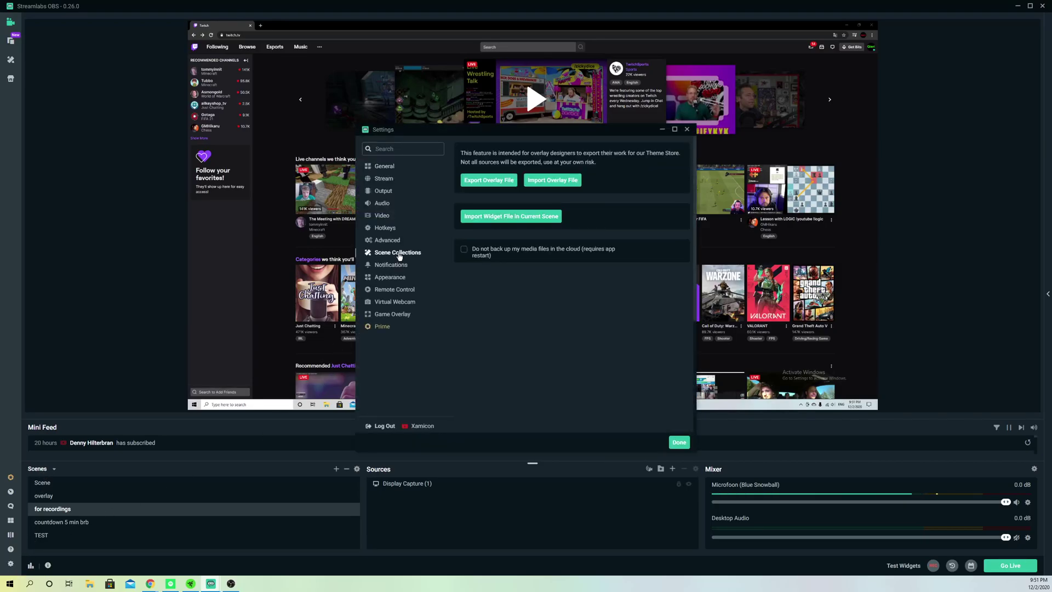
{"action": "left_click", "coordinate": [552, 181]}
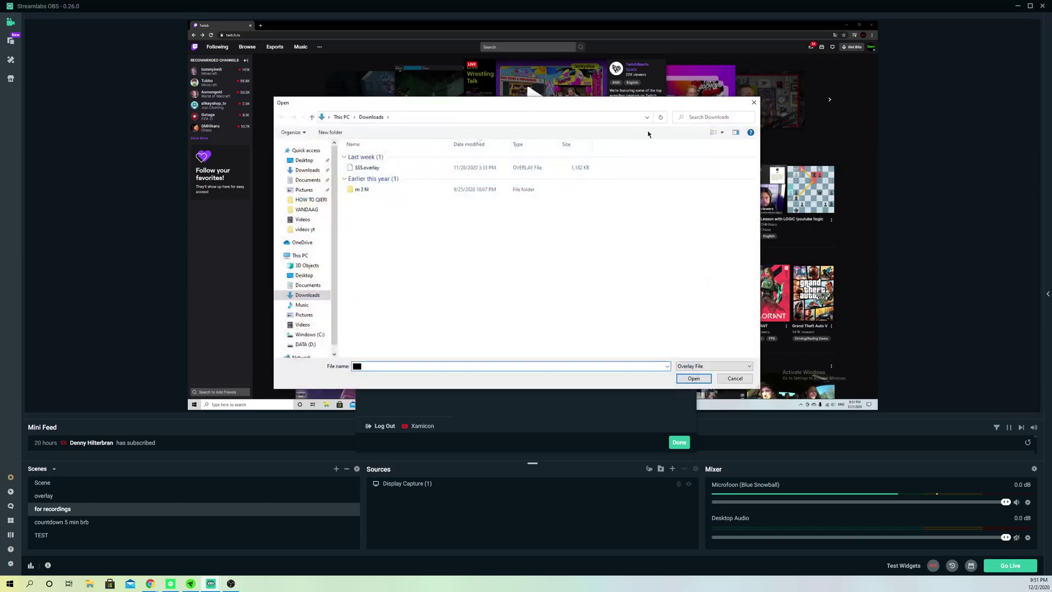
{"action": "left_click", "coordinate": [415, 168]}
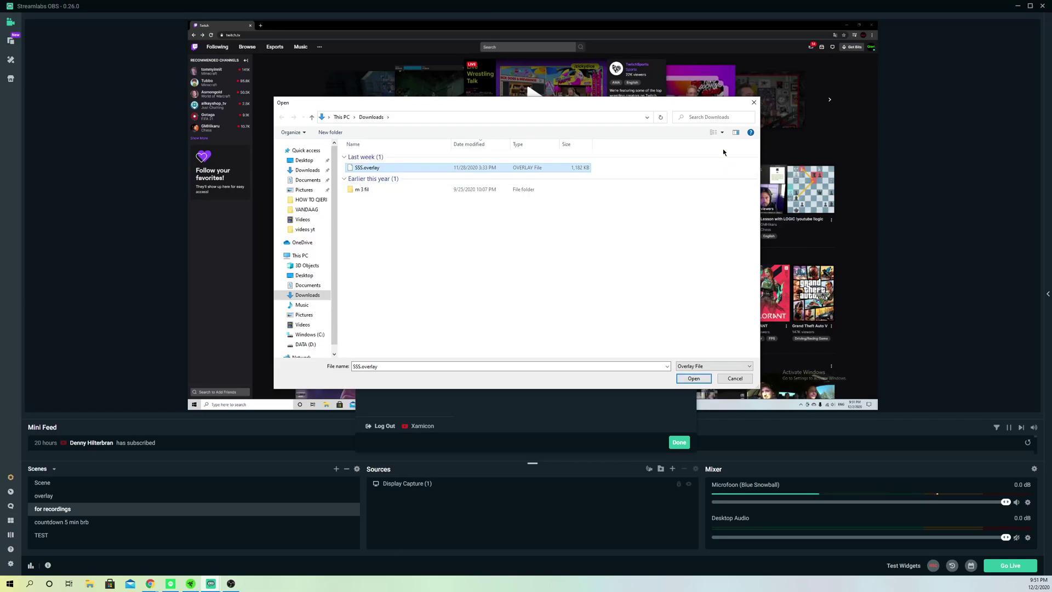
{"action": "left_click", "coordinate": [754, 102]}
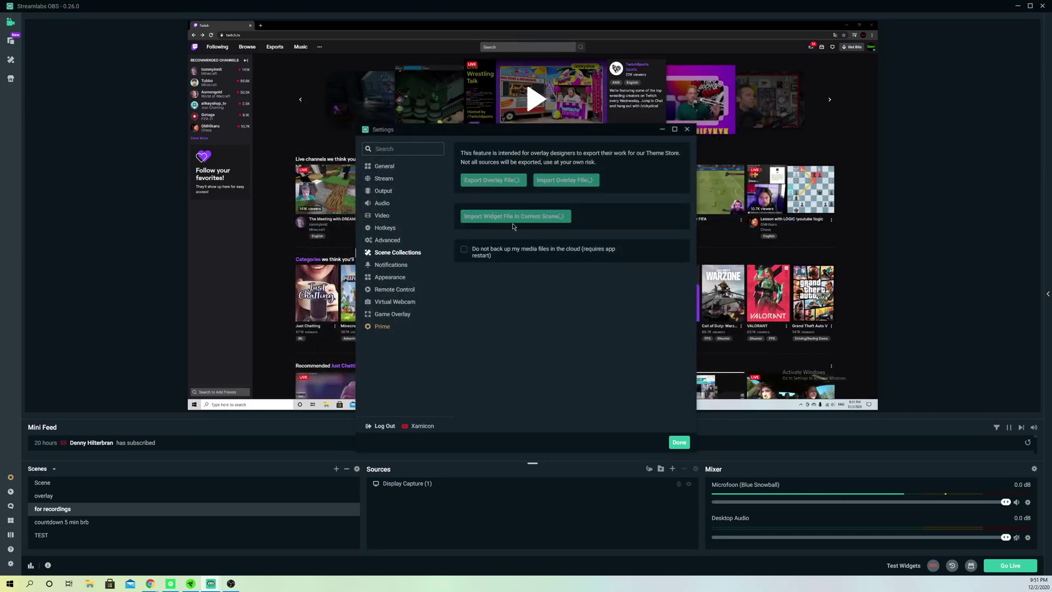
Step: Review the Stream, General, Appearance and Notifications settings pages, then close Settings
{"action": "left_click", "coordinate": [382, 179]}
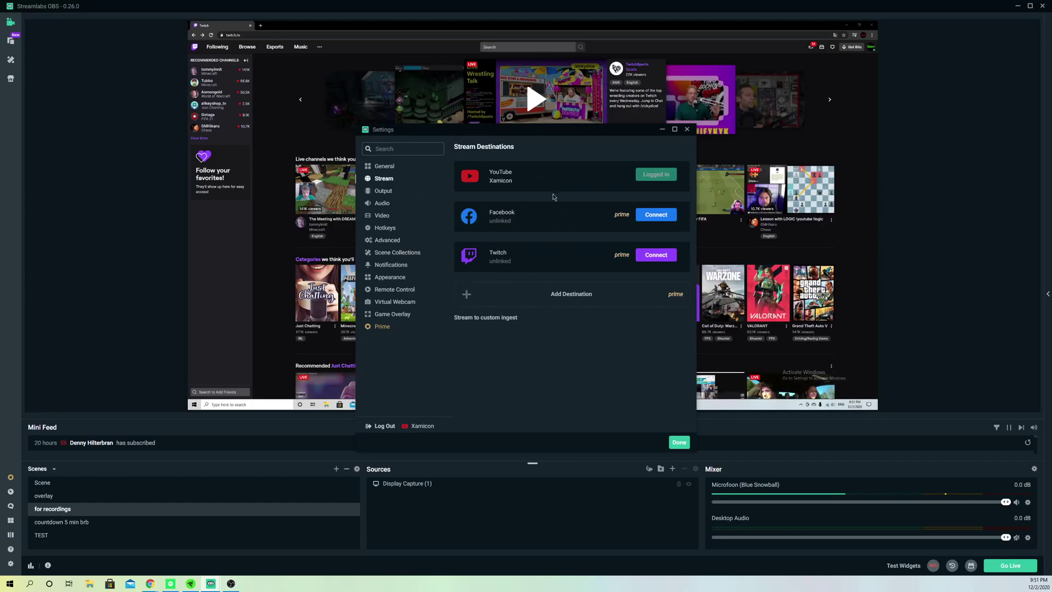
{"action": "left_click", "coordinate": [386, 168]}
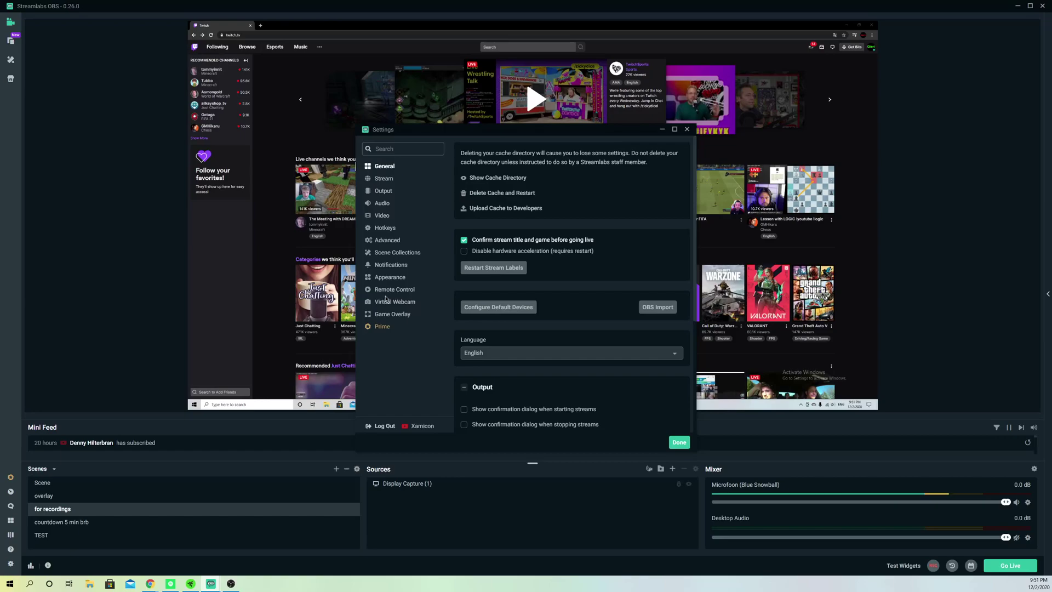
{"action": "left_click", "coordinate": [390, 282]}
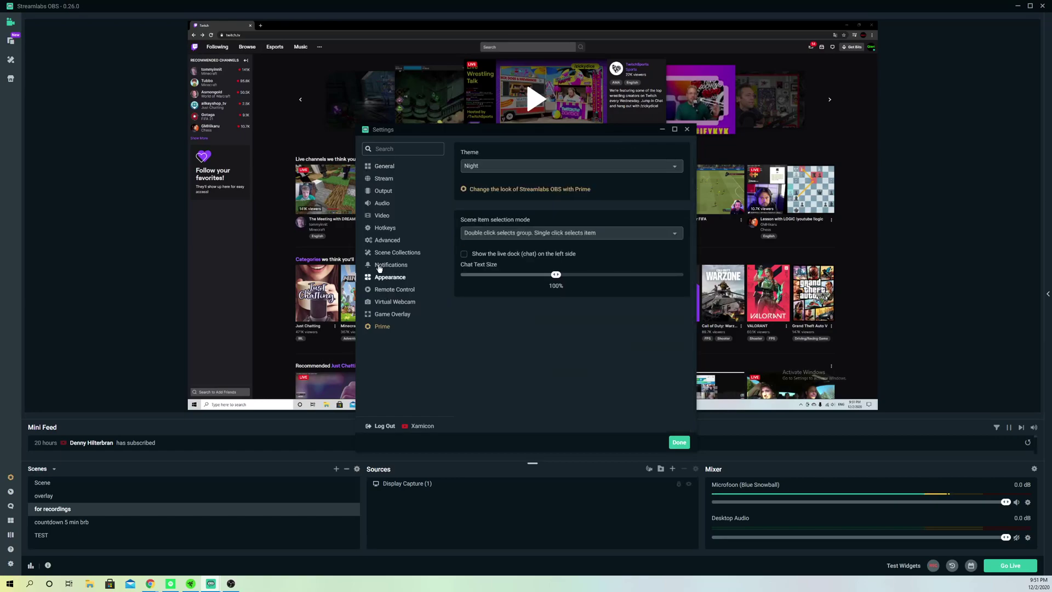
{"action": "left_click", "coordinate": [379, 267]}
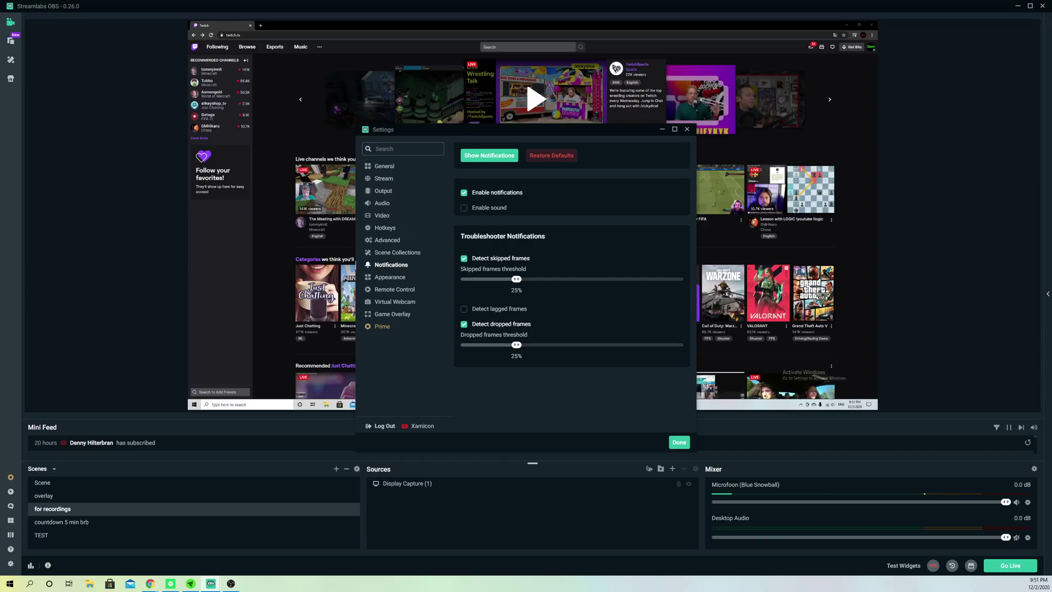
{"action": "key", "text": "Escape"}
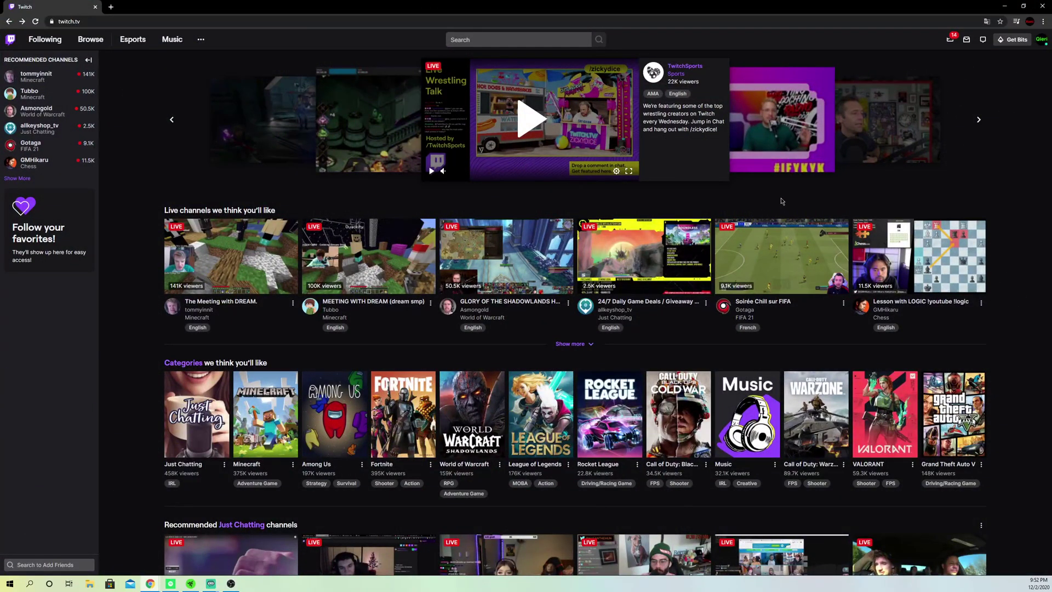
Step: Open the Twitch Creator Dashboard's Preferences > Channel page with the stream key
{"action": "left_click", "coordinate": [1042, 42]}
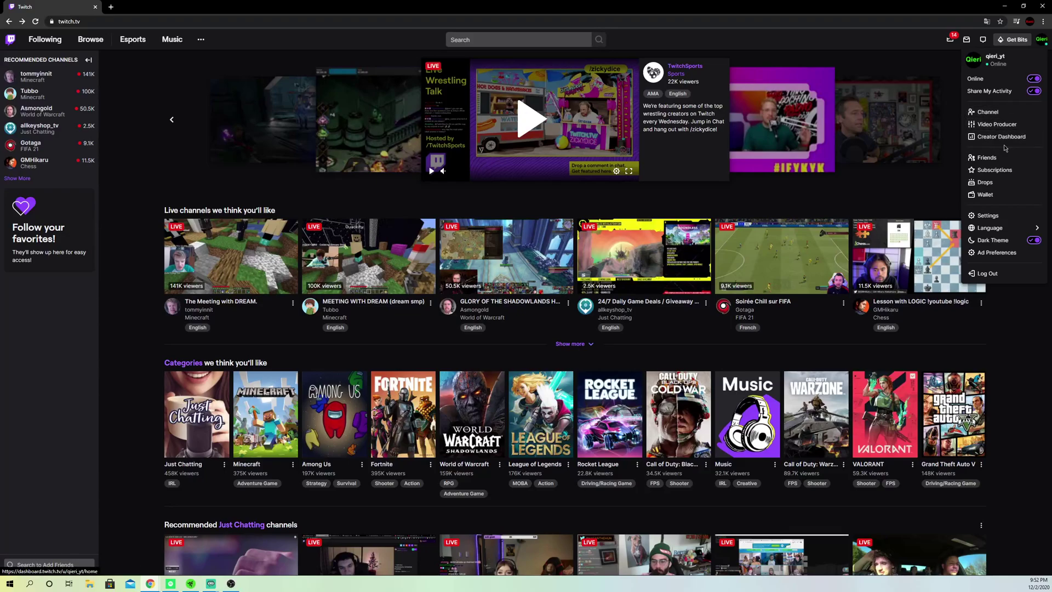
{"action": "left_click", "coordinate": [1035, 140]}
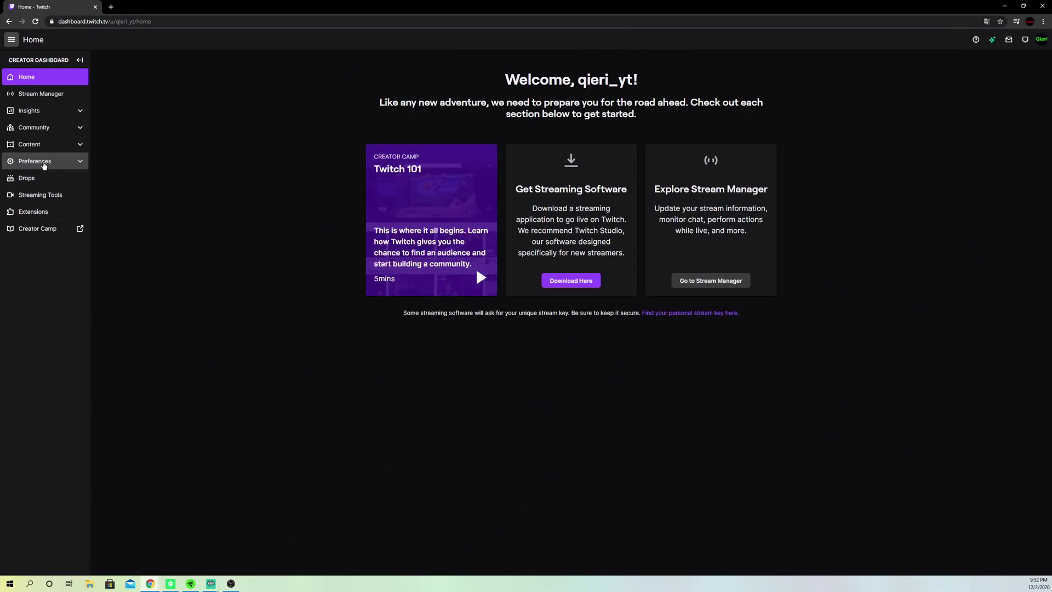
{"action": "left_click", "coordinate": [58, 163]}
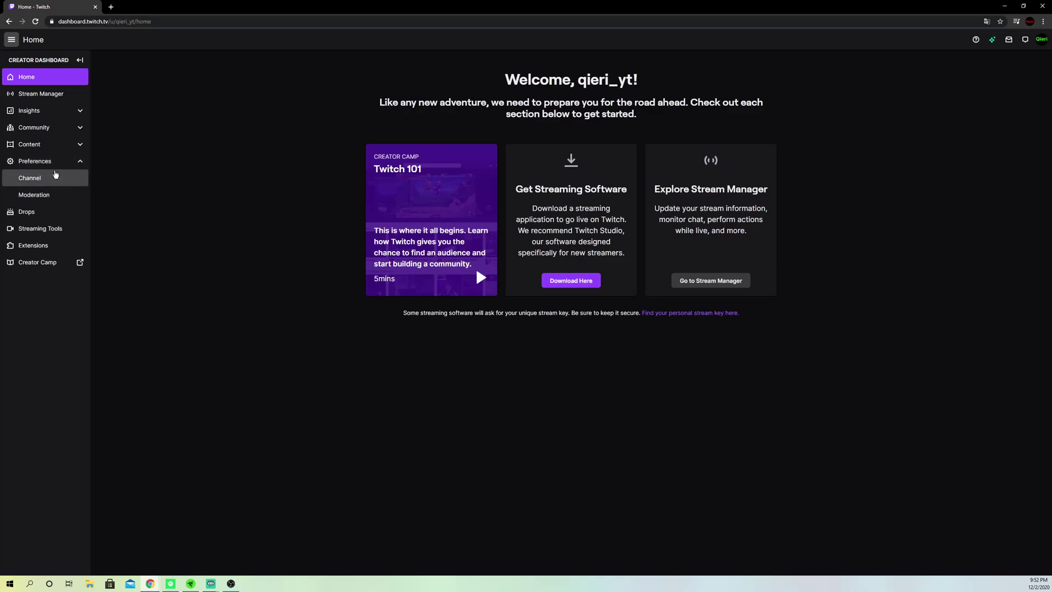
{"action": "left_click", "coordinate": [53, 185]}
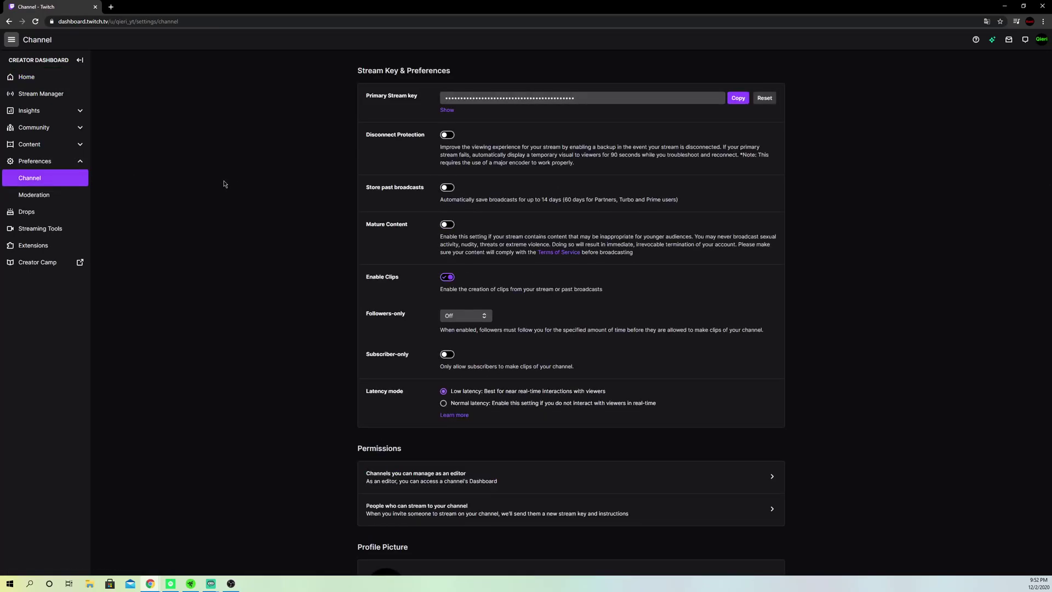
{"action": "scroll", "coordinate": [243, 188], "scroll_direction": "down", "scroll_amount": 2}
{"action": "scroll", "coordinate": [244, 184], "scroll_direction": "up", "scroll_amount": 2}
Step: Move the Twitch browser to the other monitor and return to Streamlabs OBS
{"action": "left_click_drag", "start_coordinate": [440, 8], "coordinate": [568, 97]}
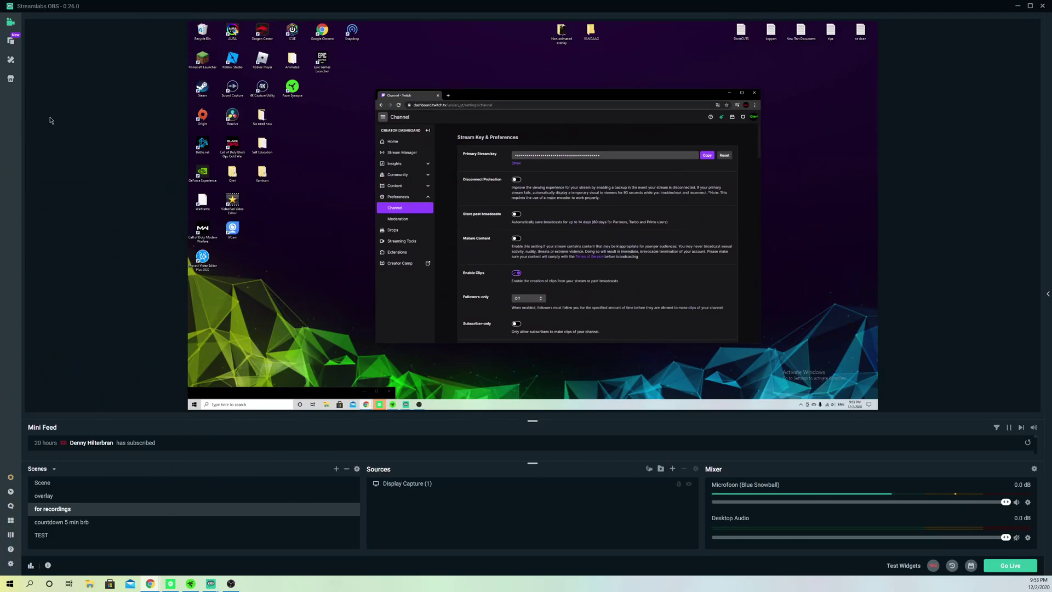
{"action": "left_click", "coordinate": [143, 94]}
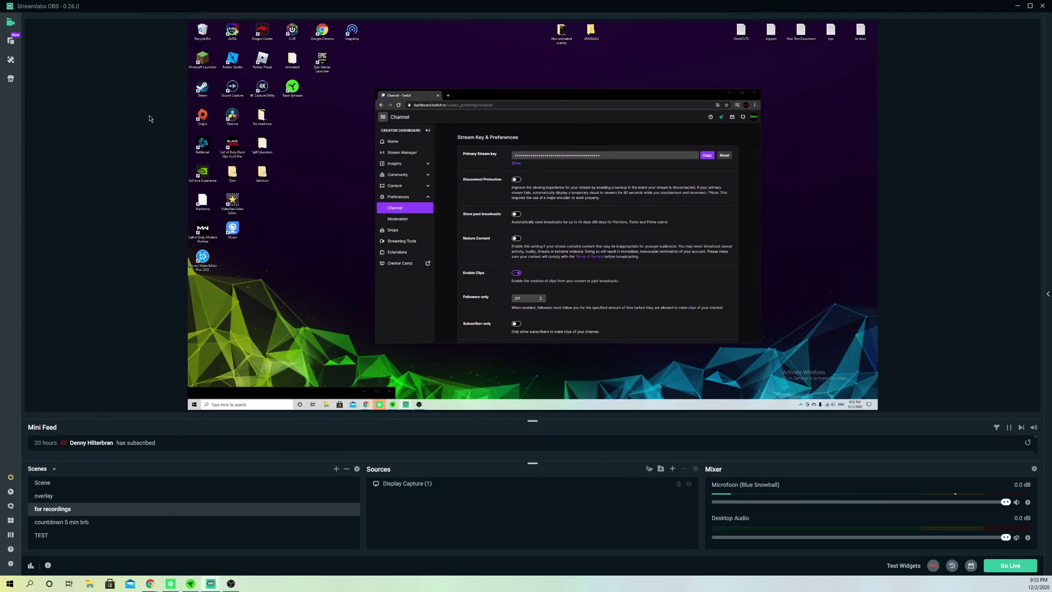